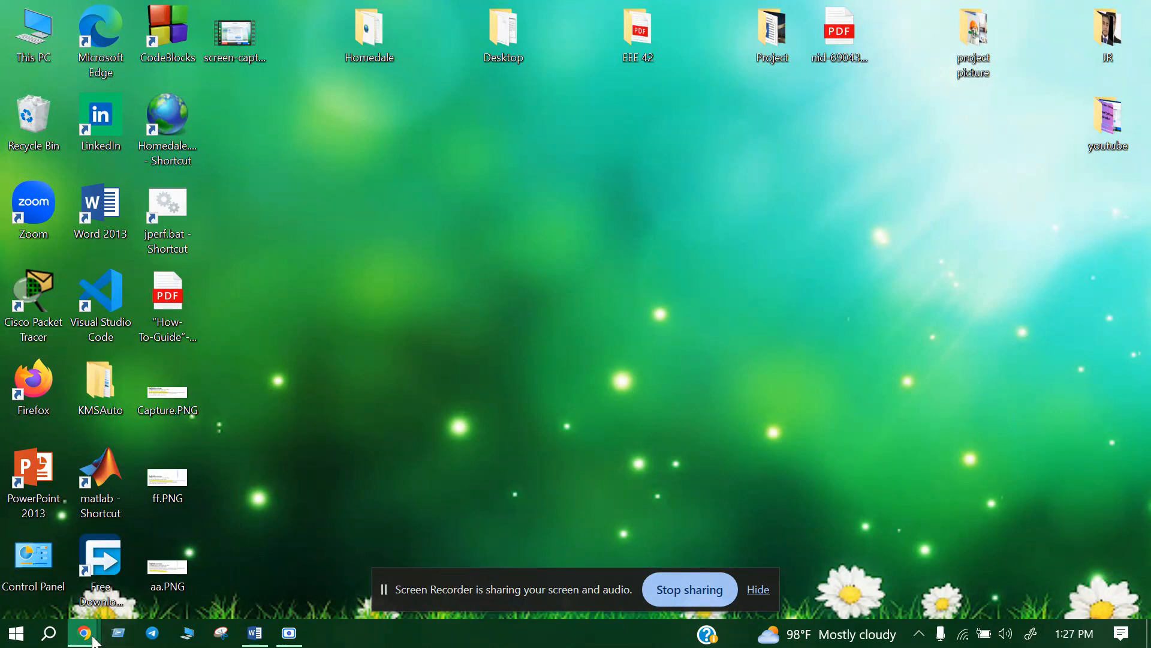
Step: Switch to Chrome and copy the "What You Should Already Know" section, including its HTML, CSS and JavaScript list, from the PHP Introduction page
click(102, 573)
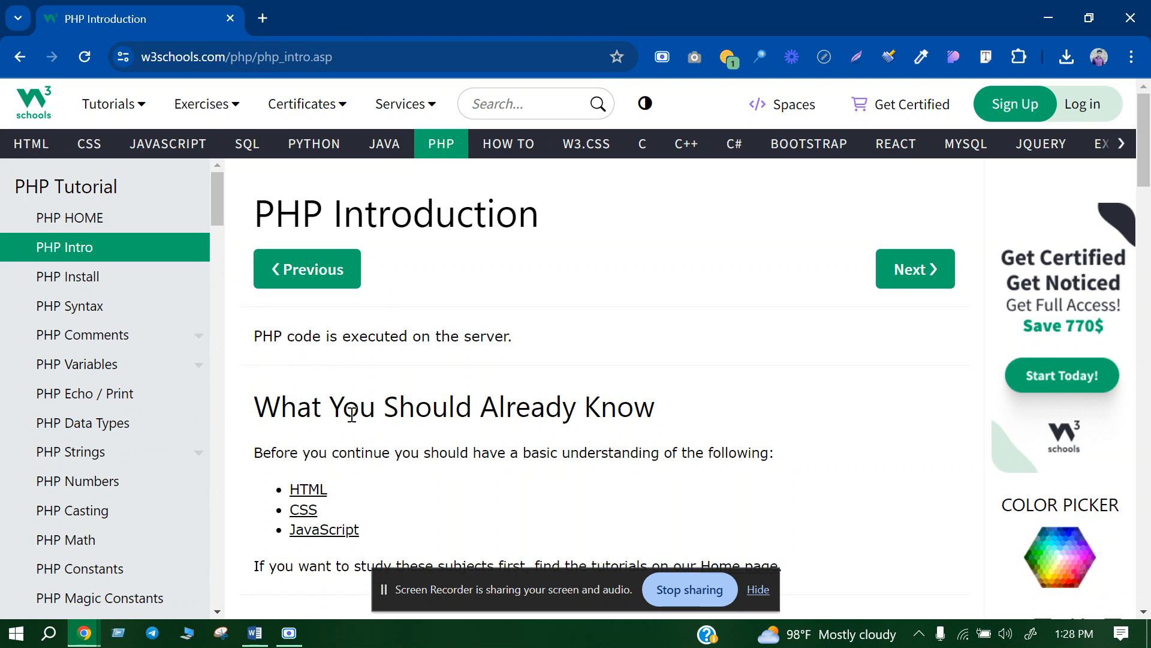
scroll(329, 436, down, 5)
scroll(312, 405, up, 5)
drag(256, 405, 378, 532)
right_click(392, 418)
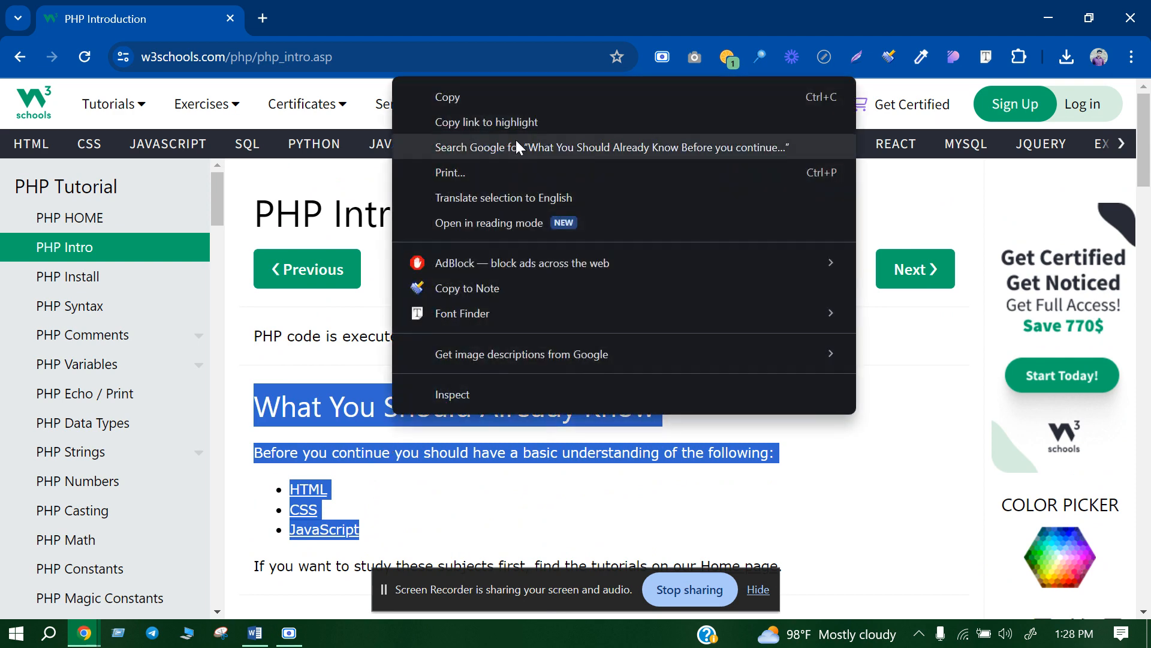
click(461, 102)
Step: Open the PHP Date and Time page of the W3Schools PHP tutorial
scroll(172, 468, down, 9)
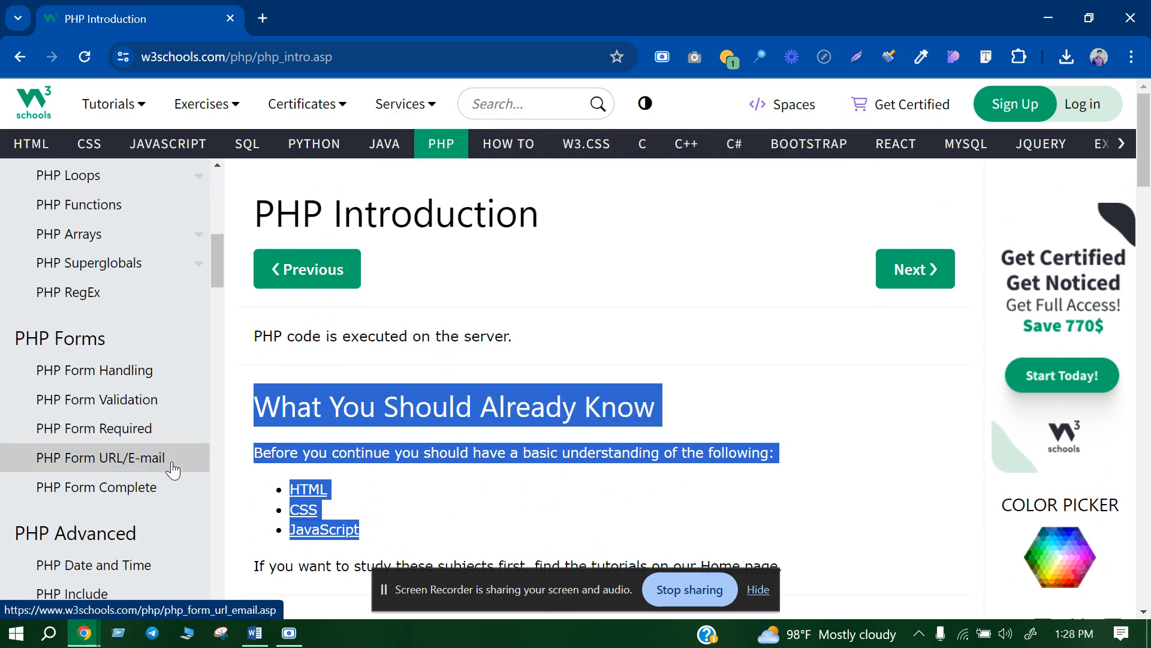
scroll(167, 459, down, 5)
click(128, 298)
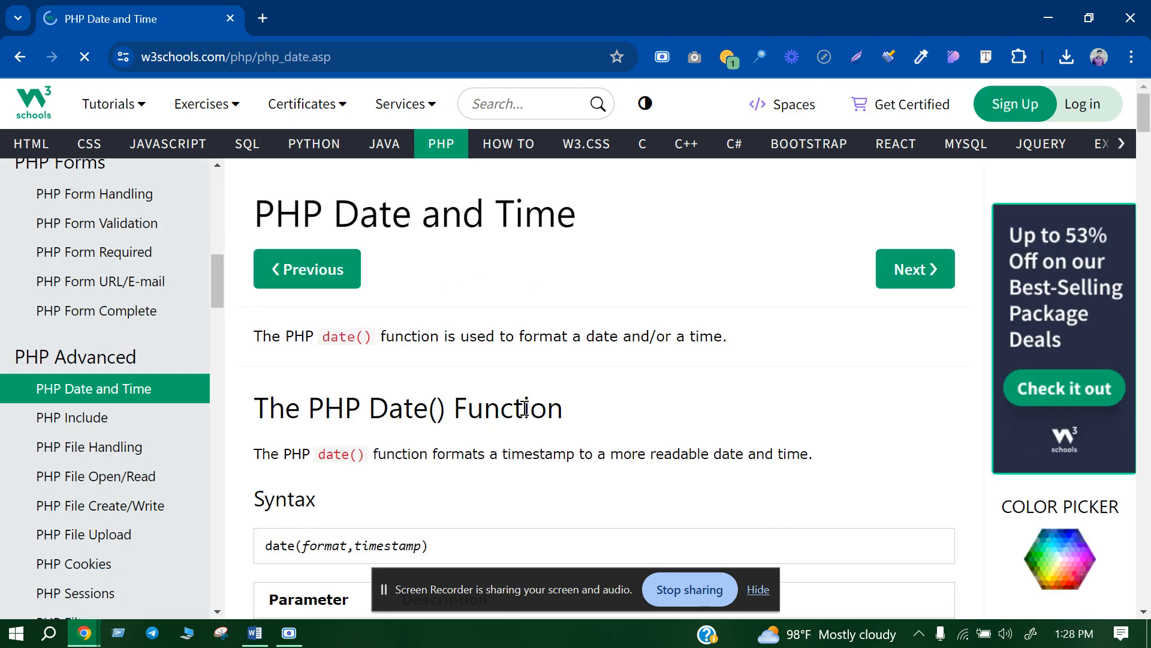
Step: Copy the complete PHP example code that formats today's date in three different ways
scroll(522, 403, down, 8)
scroll(506, 406, up, 4)
scroll(505, 406, down, 7)
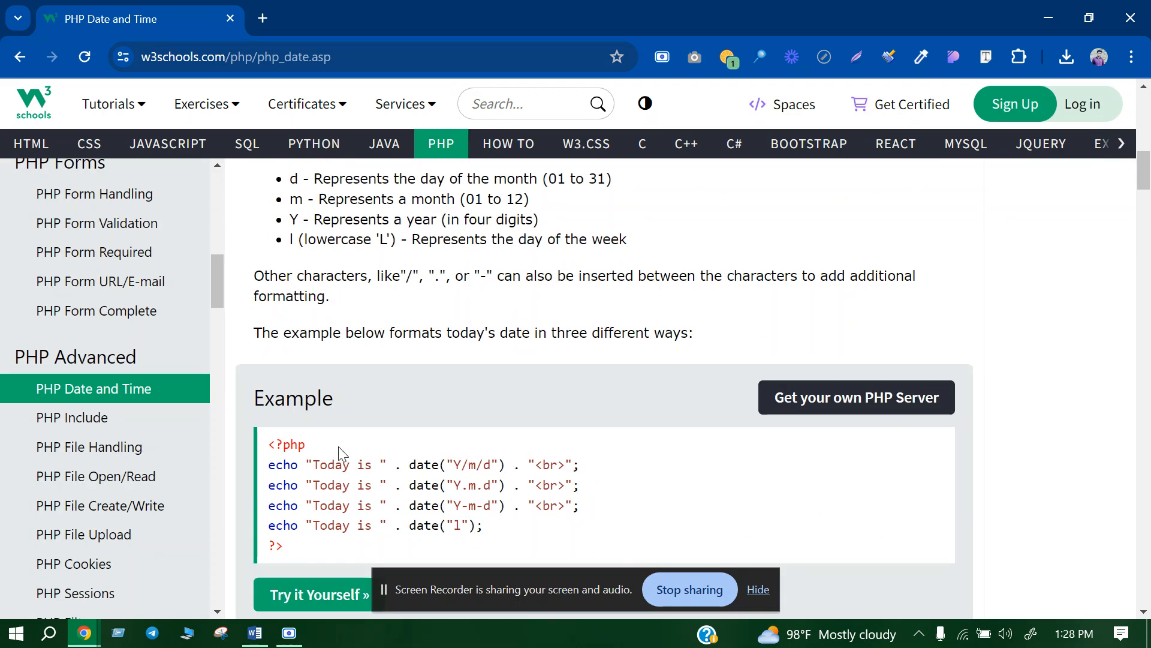
drag(270, 445, 414, 549)
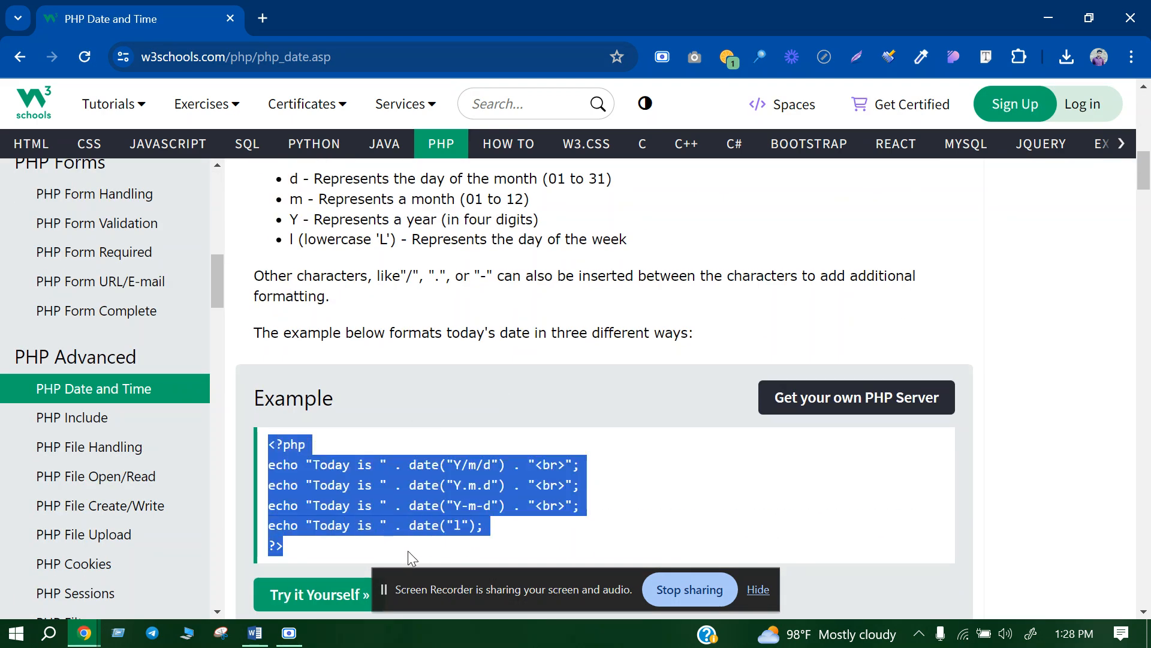
right_click(414, 547)
click(480, 190)
Step: Open the PHP File Upload page and copy its heading 'Configure The "php.ini" File'
click(116, 534)
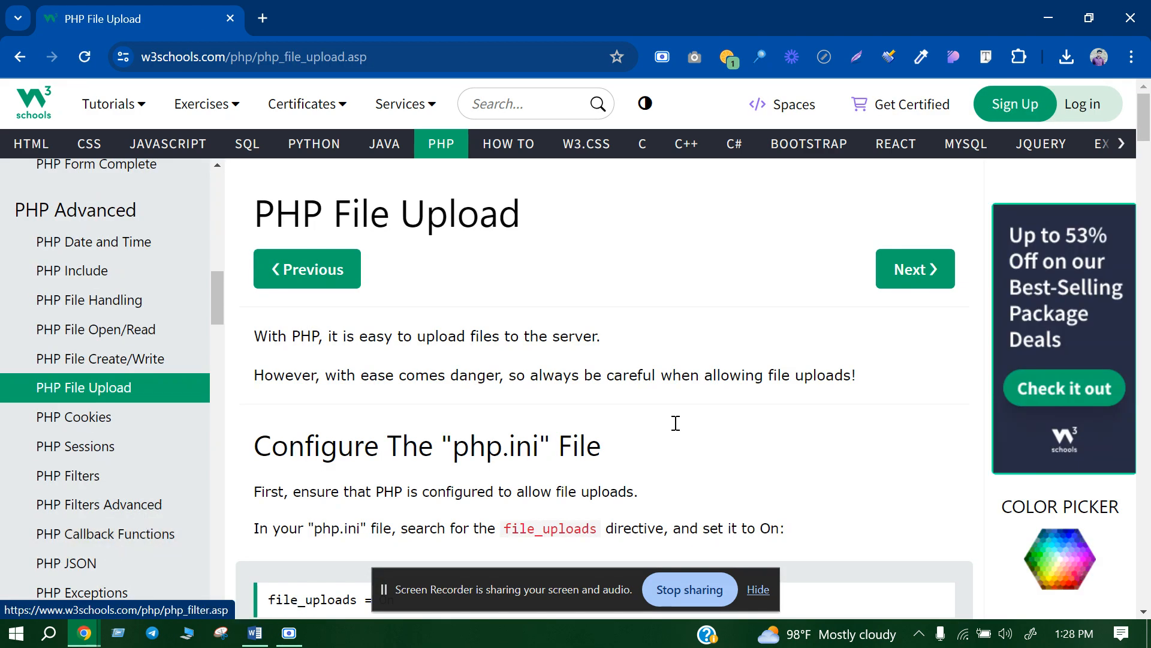
drag(261, 447, 624, 471)
key(super+c)
right_click(536, 449)
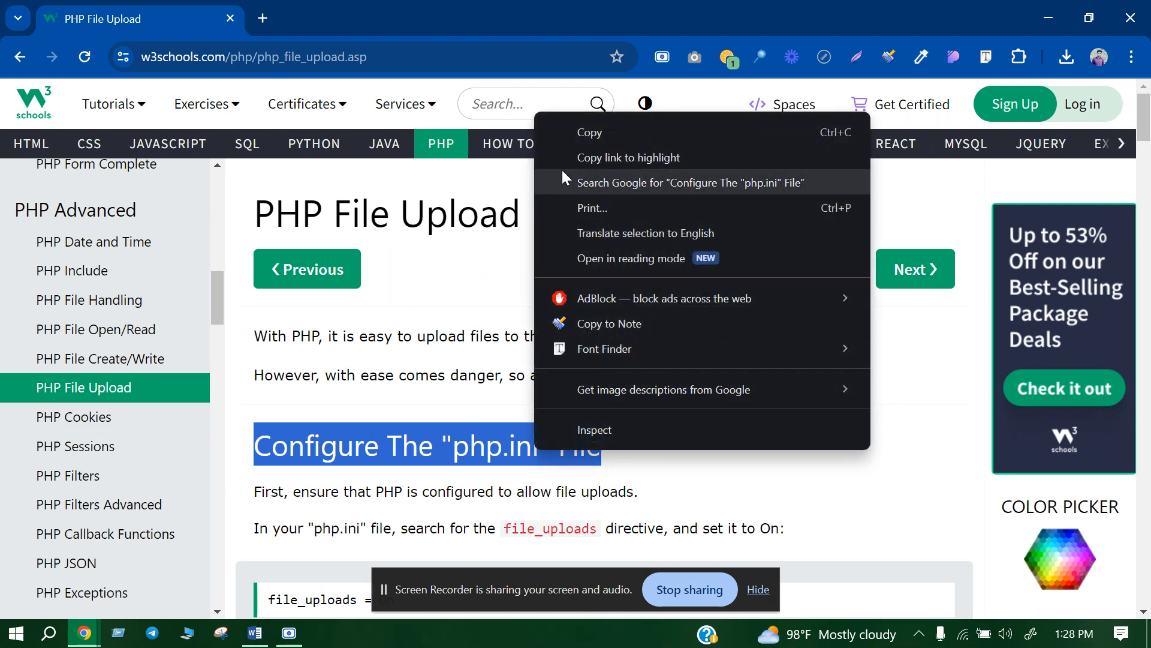
click(584, 138)
Step: Switch to the blank Word document, paste the copied heading with source formatting, and insert the PHP date code from clipboard history below it
click(1047, 19)
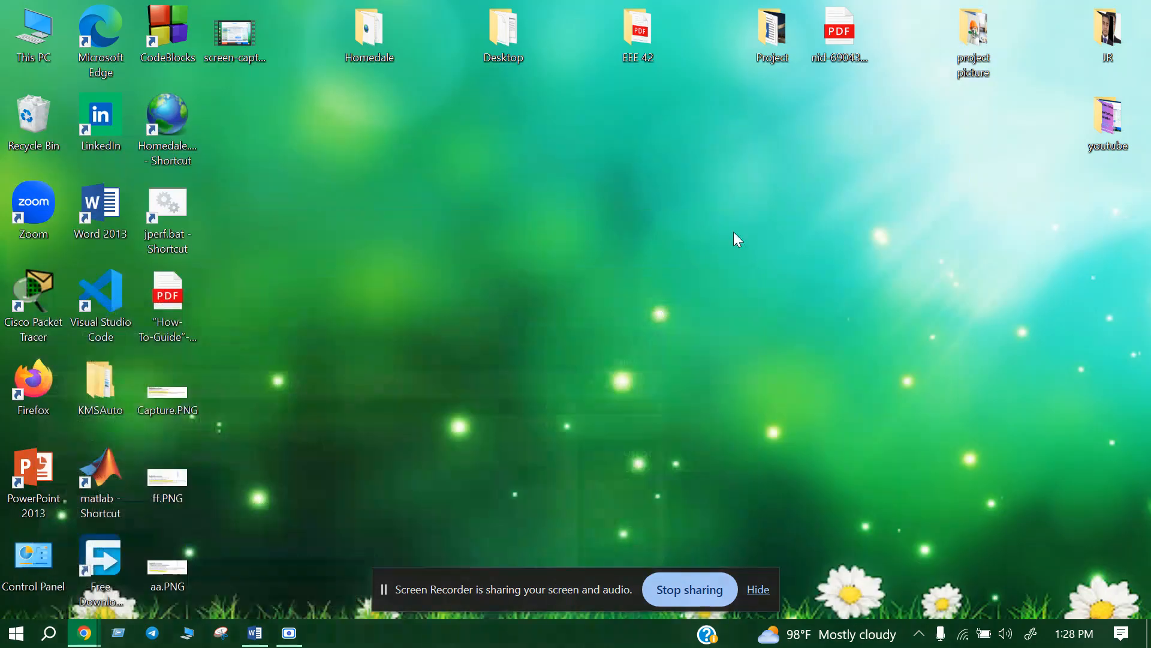
click(254, 634)
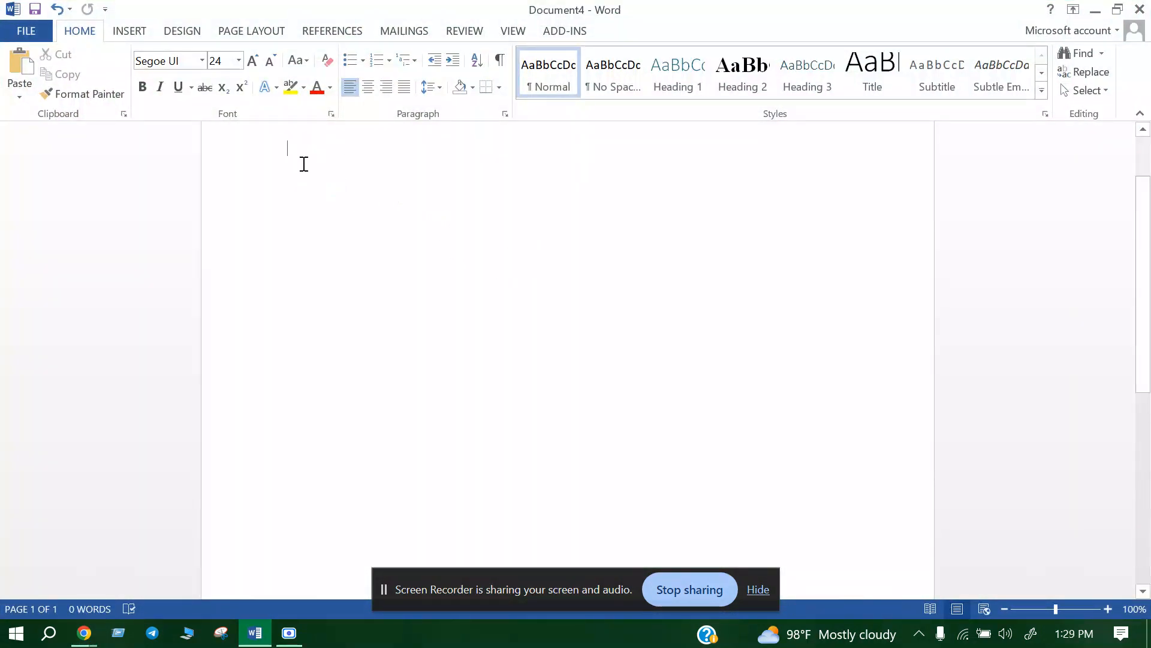
right_click(293, 149)
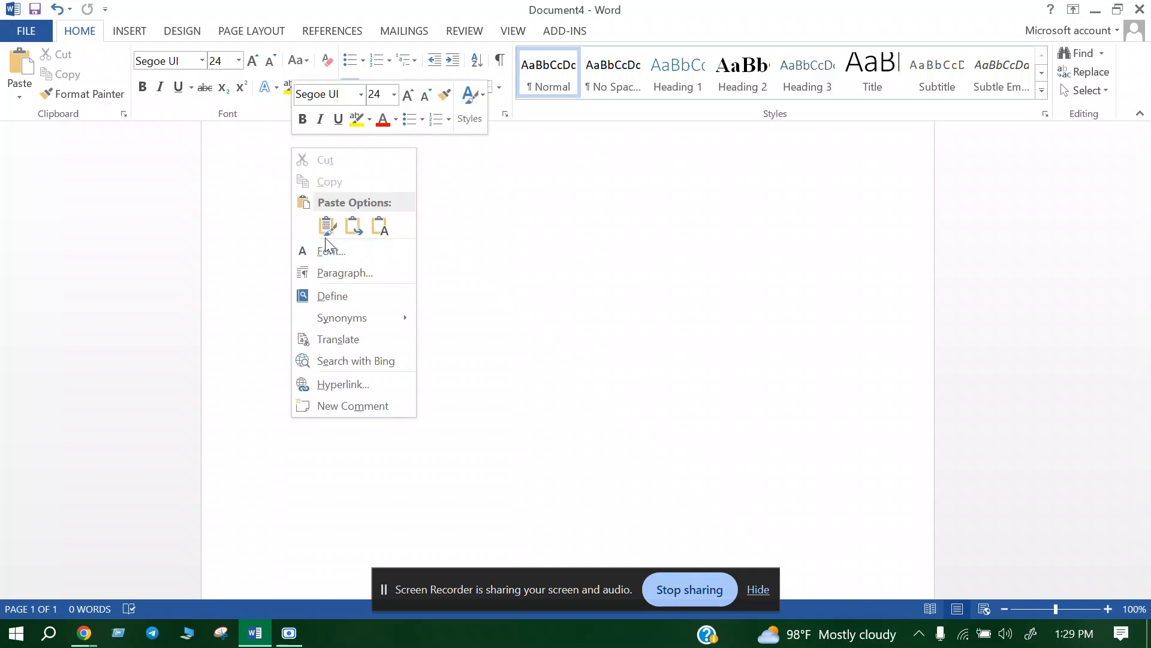
click(330, 227)
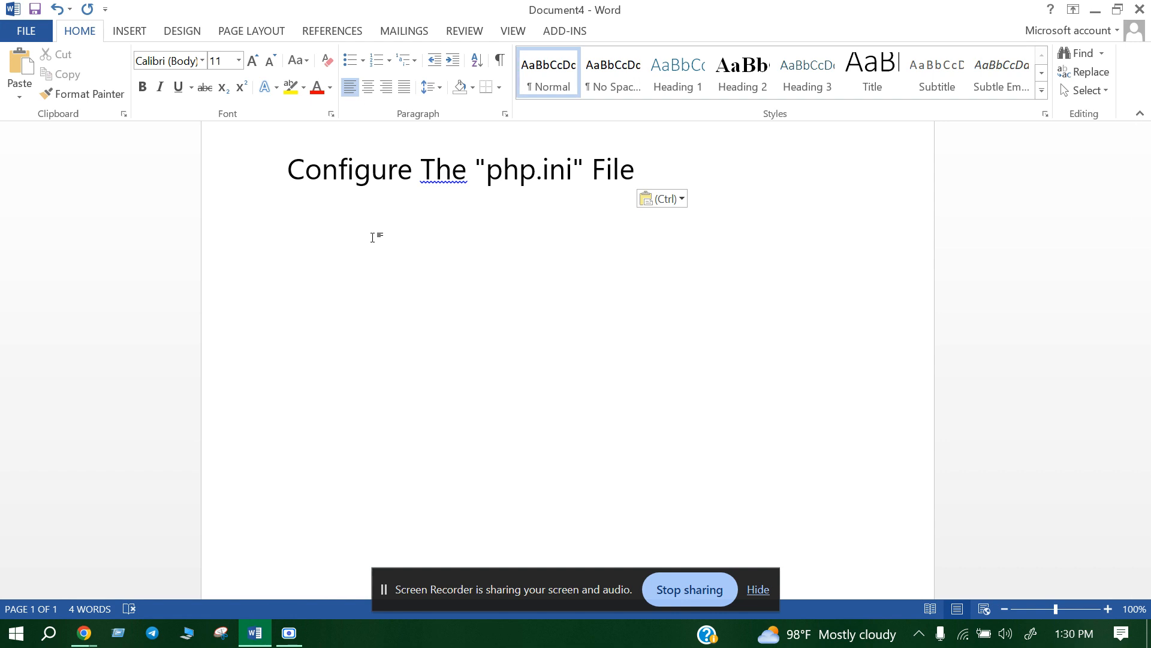
key(super+v)
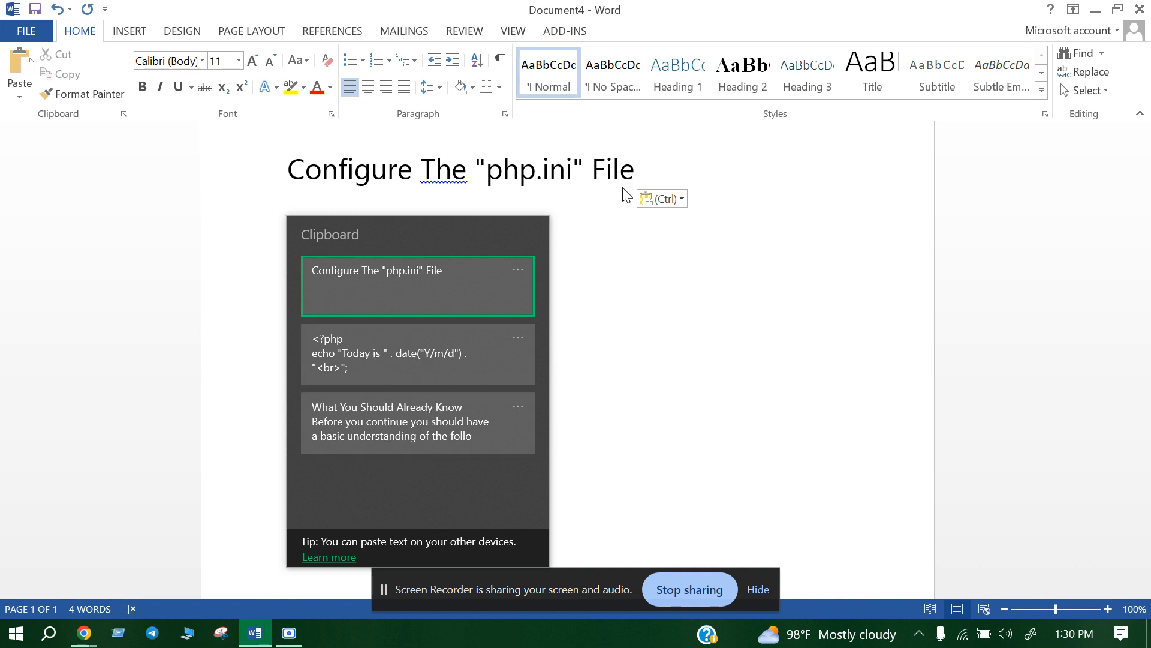
click(372, 365)
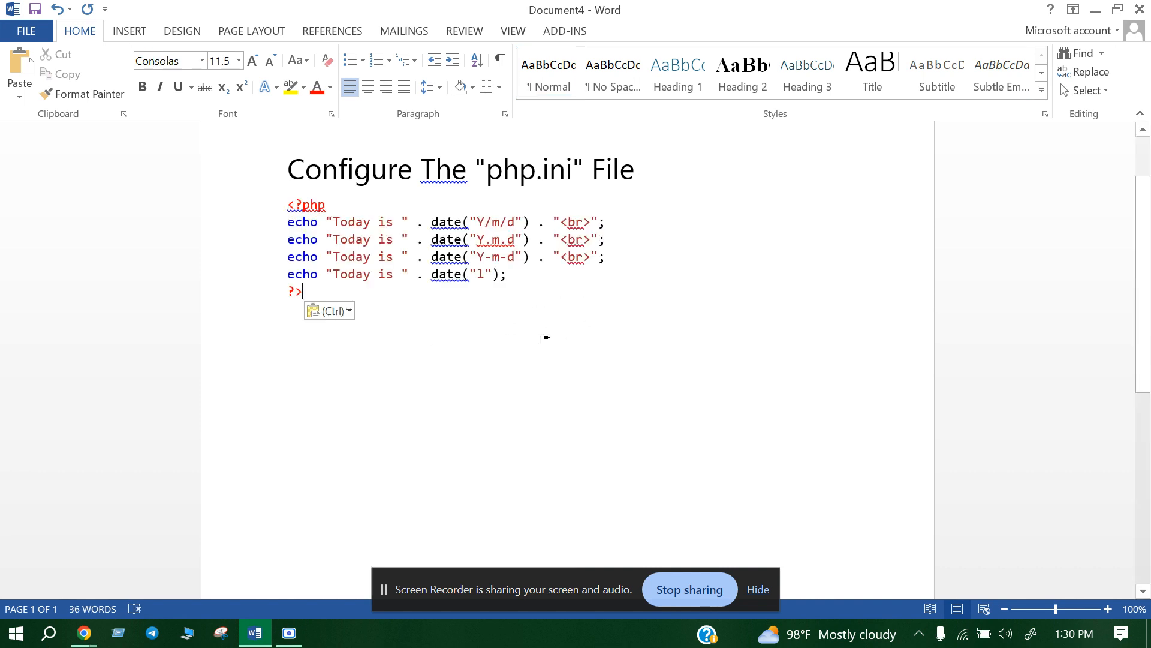
Step: Add blank lines down to the second page and paste the "What You Should Already Know" section from the clipboard history there
key(Return)
key(Return)
key(Return)
key(Return)
key(Return)
key(Return)
key(Return)
key(Return)
key(Return)
key(Return)
key(Return)
key(Return)
key(Return)
key(Return)
key(Return)
key(Return)
key(Return)
key(Return)
key(Return)
key(Return)
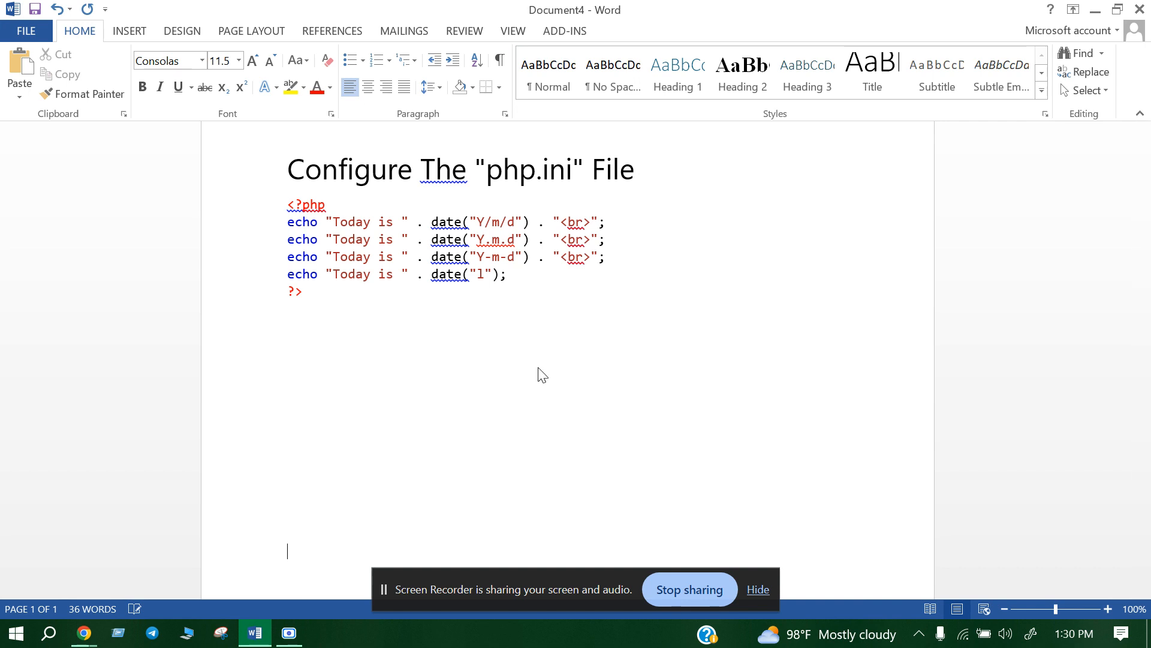
key(Return)
key(Return)
key(Return)
key(Return)
key(Return)
key(Return)
key(Return)
key(Return)
key(Return)
key(Return)
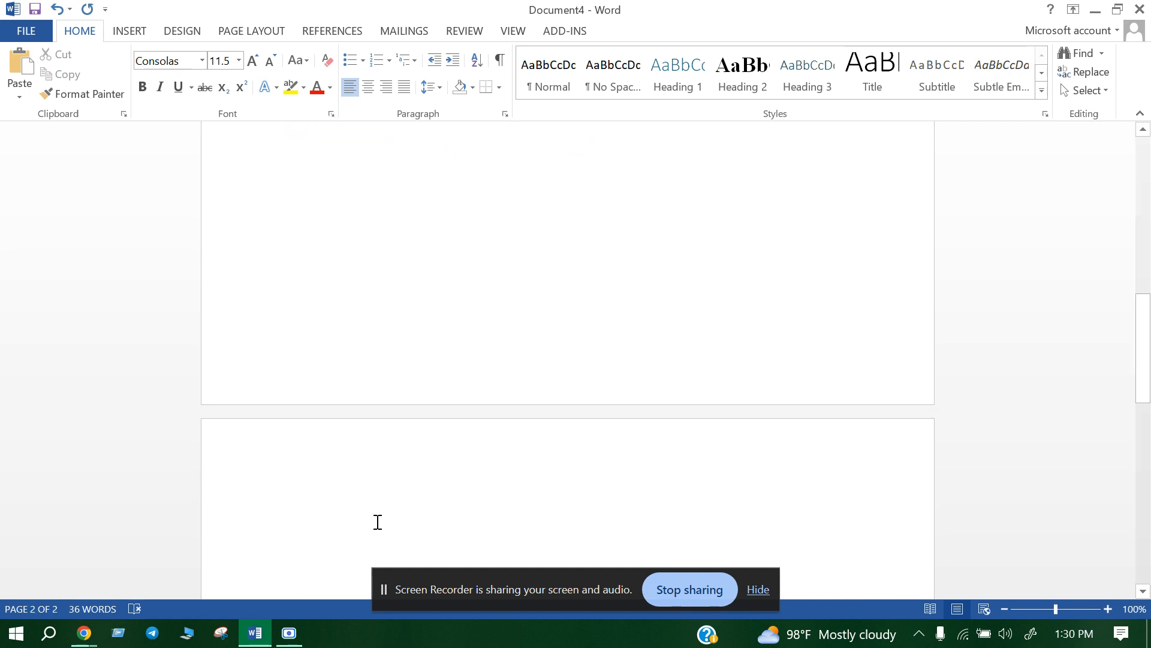
key(super+v)
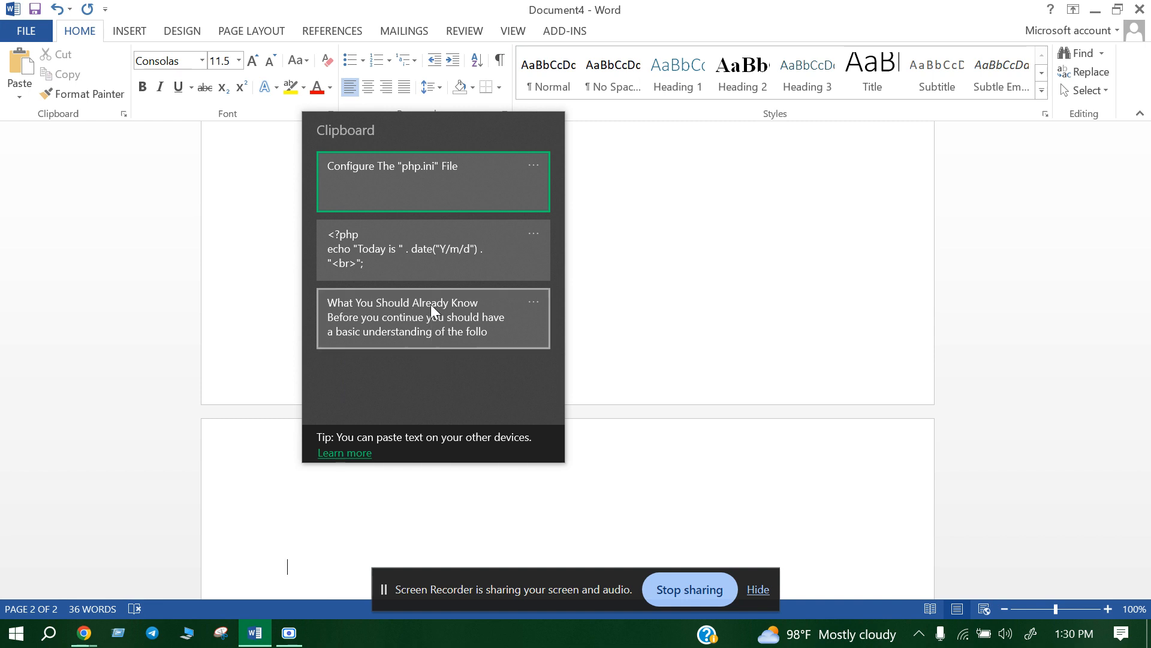
click(431, 304)
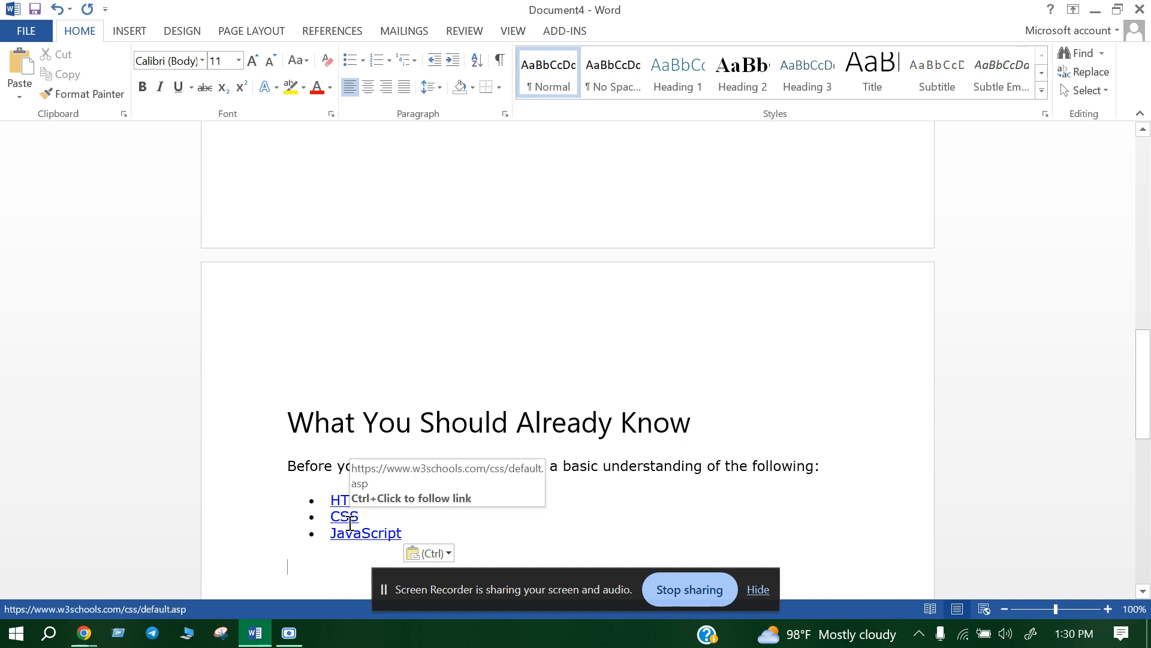
Step: Paste the PHP date code from the clipboard history again, below the HTML, CSS and JavaScript list
key(super+v)
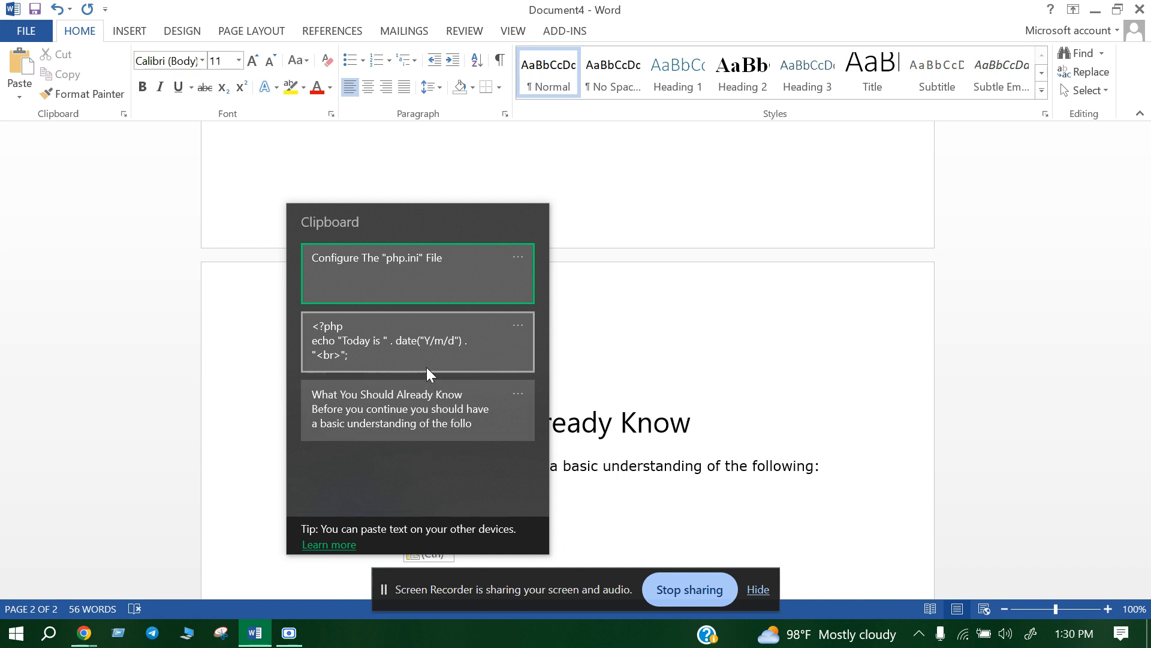
click(422, 341)
scroll(613, 423, down, 6)
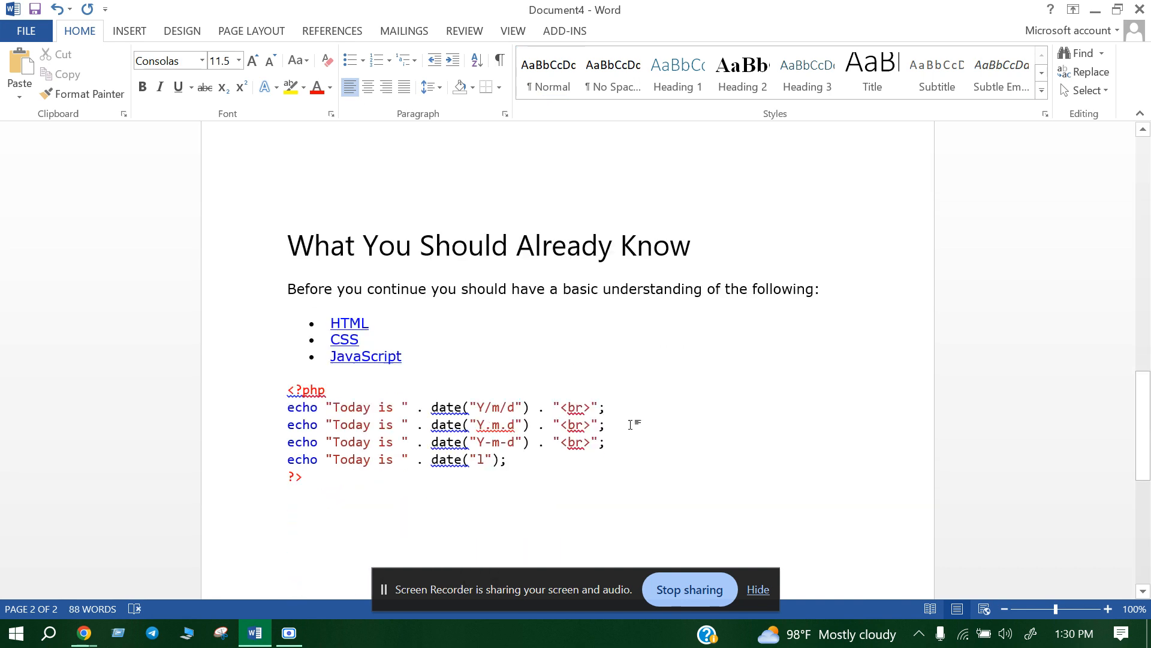